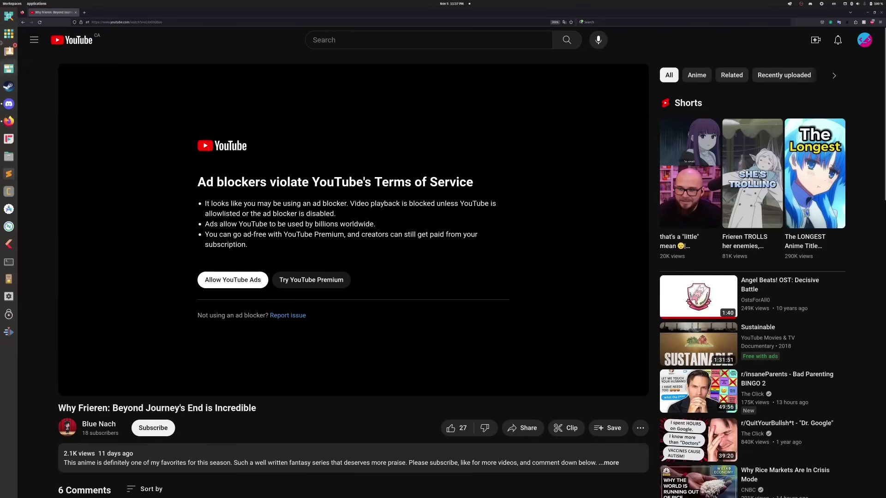
Step: Open the Ubuntu Touch phone video from your channel's Videos tab
left_click(864, 39)
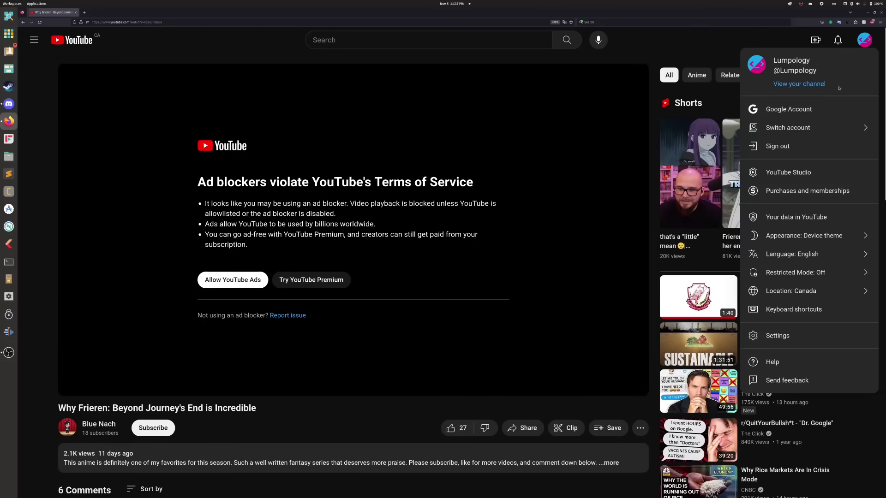
left_click(809, 83)
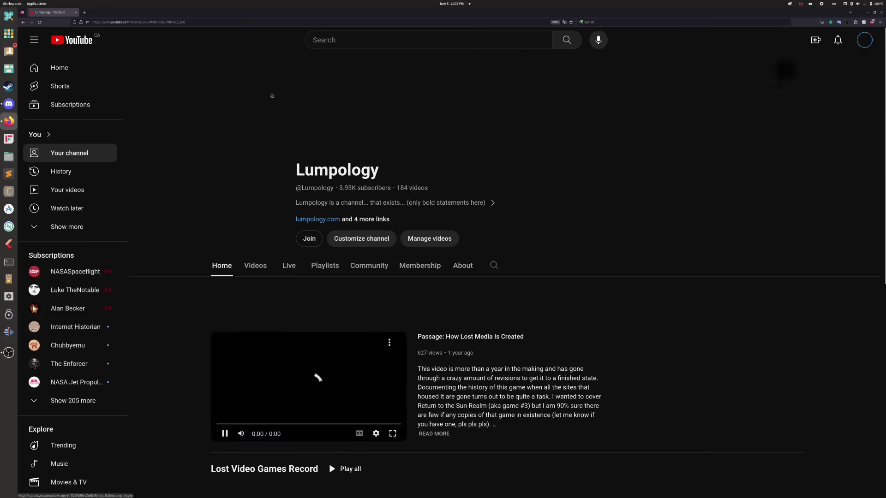
left_click(255, 266)
scroll(269, 349, "down", 2)
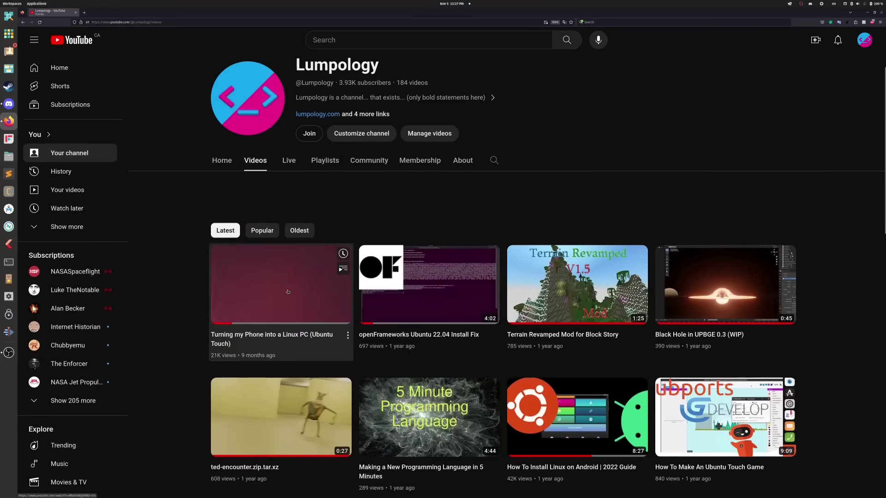
left_click(288, 292)
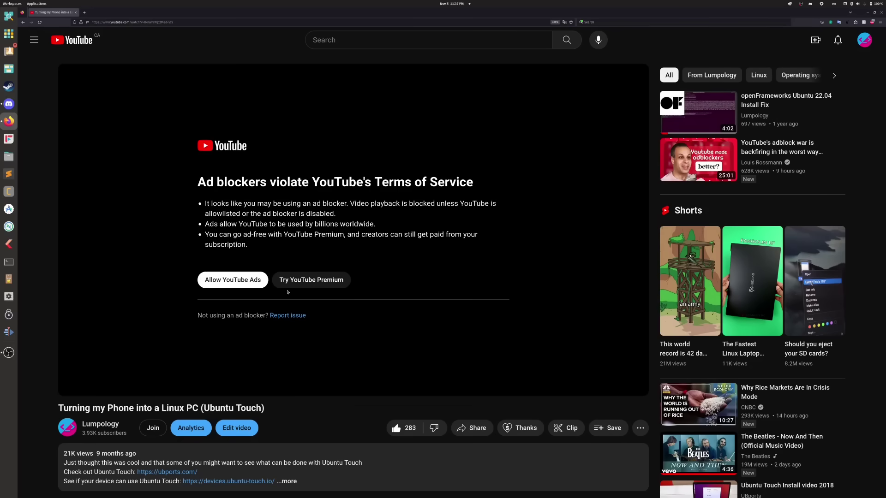
Step: Check the ad-blocker warning heading, then bring up the Adblock Plus panel
left_click_drag(198, 182, 405, 183)
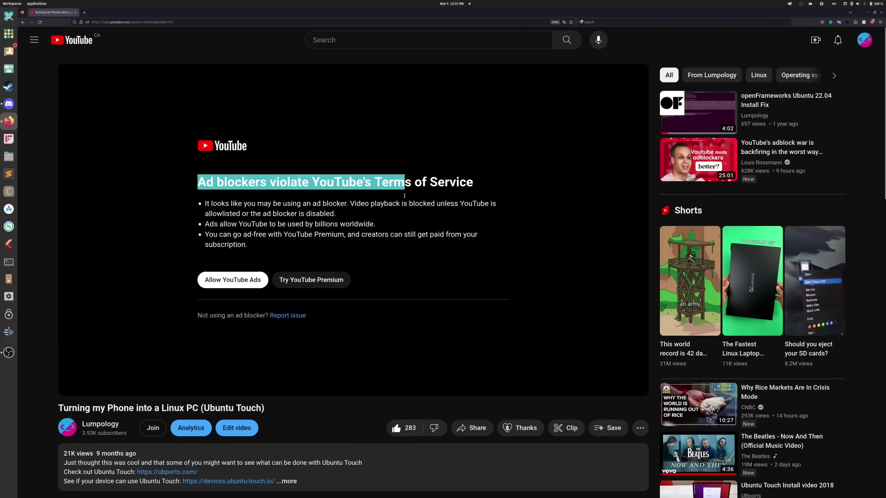
left_click(439, 226)
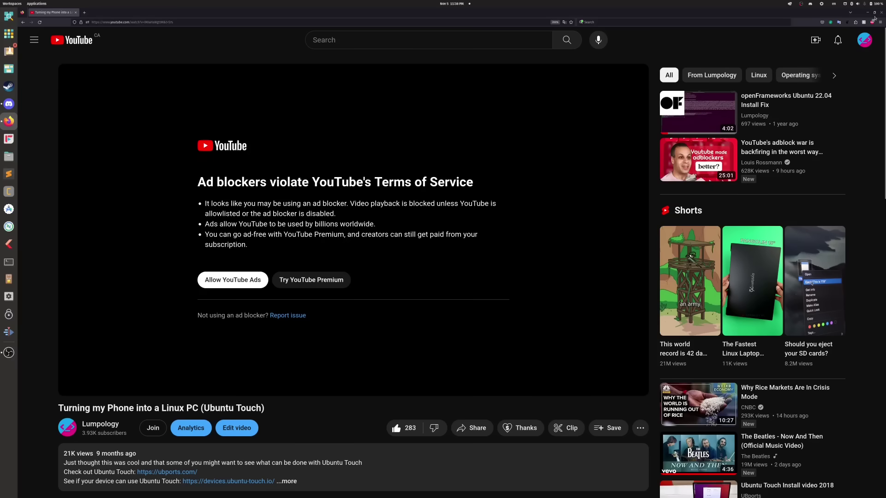
left_click(872, 22)
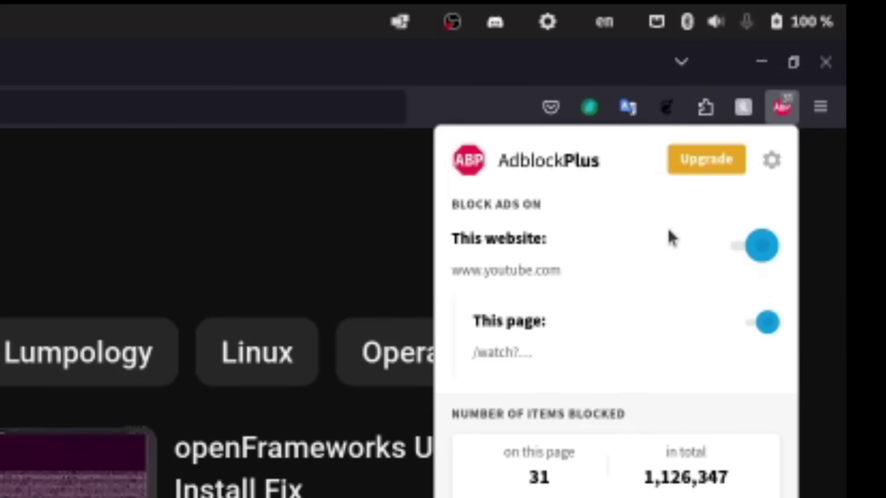
Step: Turn off Adblock Plus blocking for youtube.com with the 'This website' toggle
left_click(773, 247)
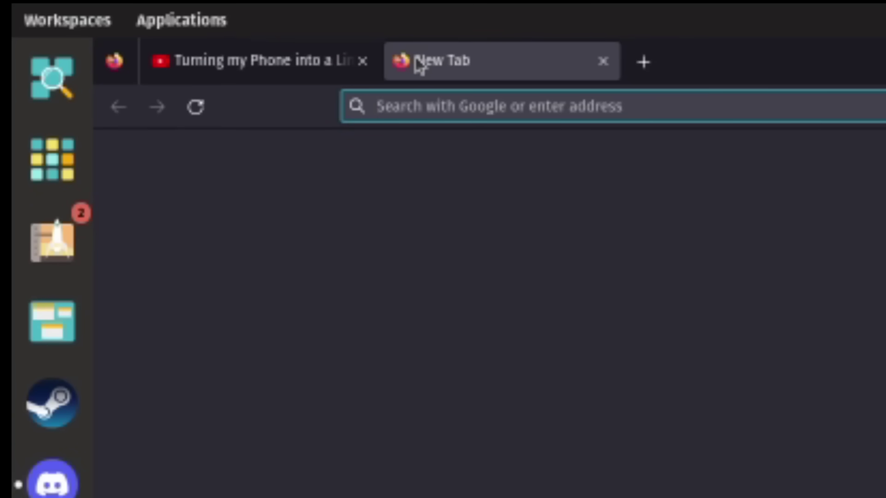
Step: Search Google for 'chrome extensions' and open the Chrome Web Store result
type("c")
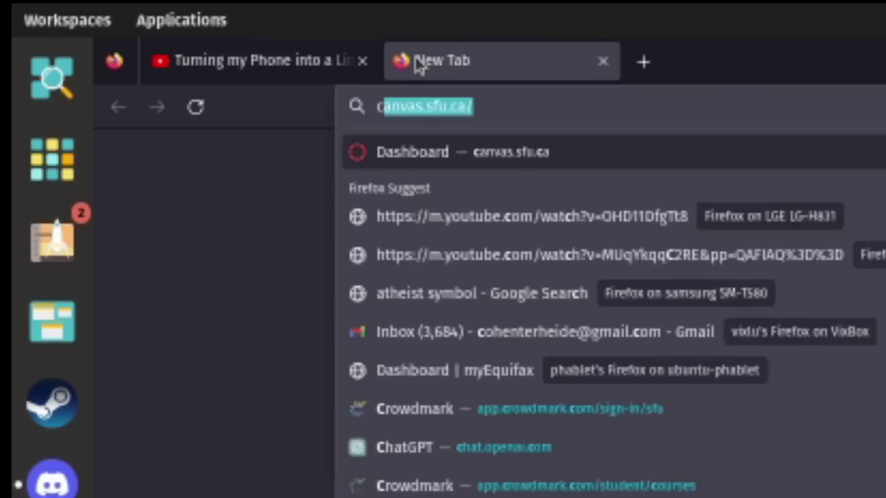
type("hrome ex")
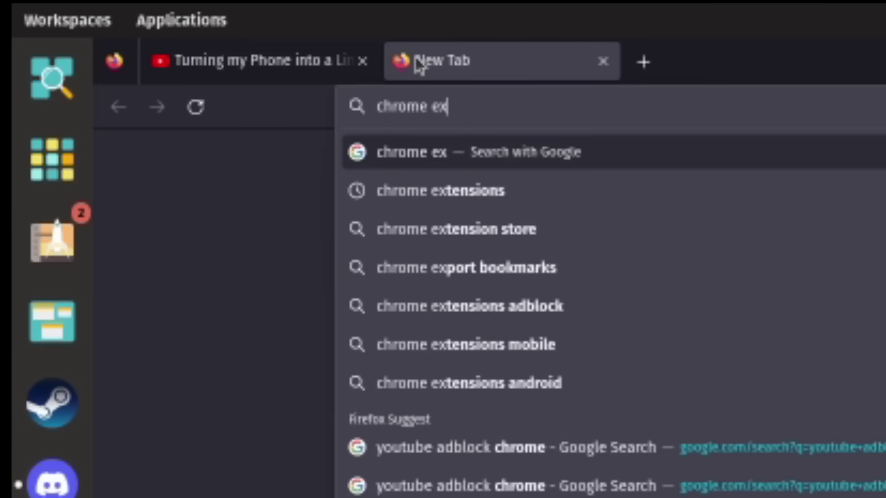
key("Down")
key("Return")
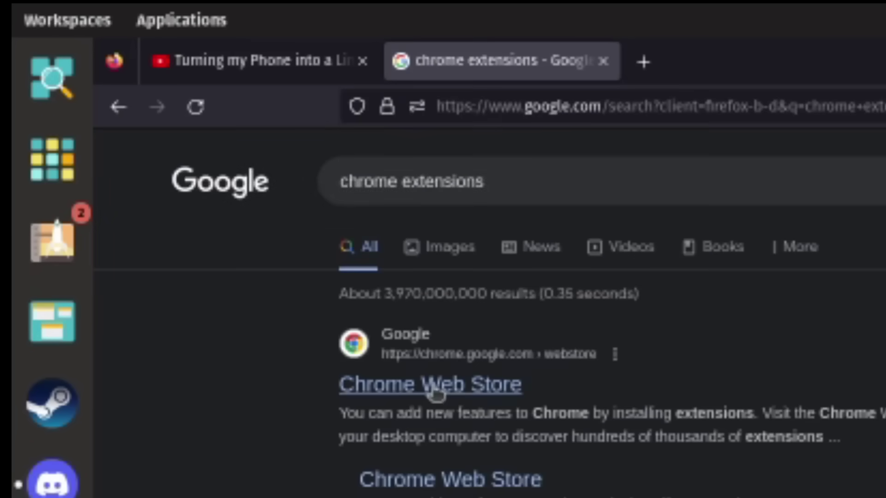
left_click(433, 390)
Step: In a new tab, search for 'firefox extensions' and open the Firefox Add-ons site
left_click(643, 62)
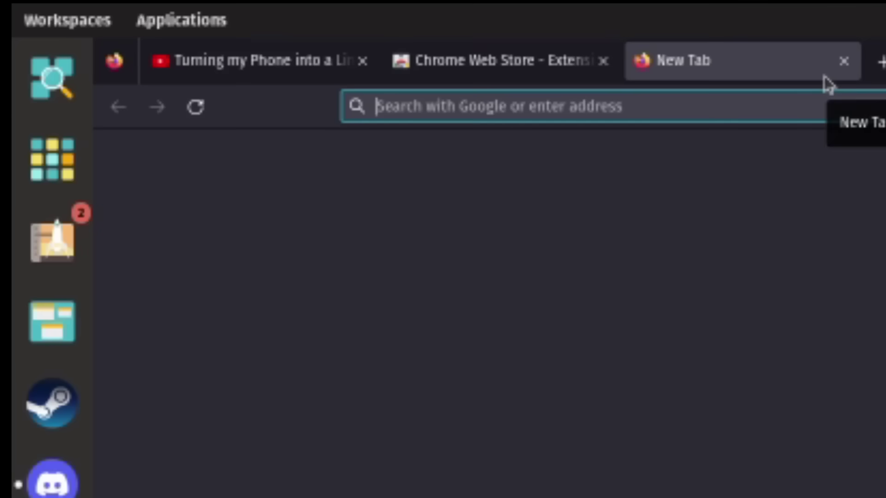
type("firefox ex")
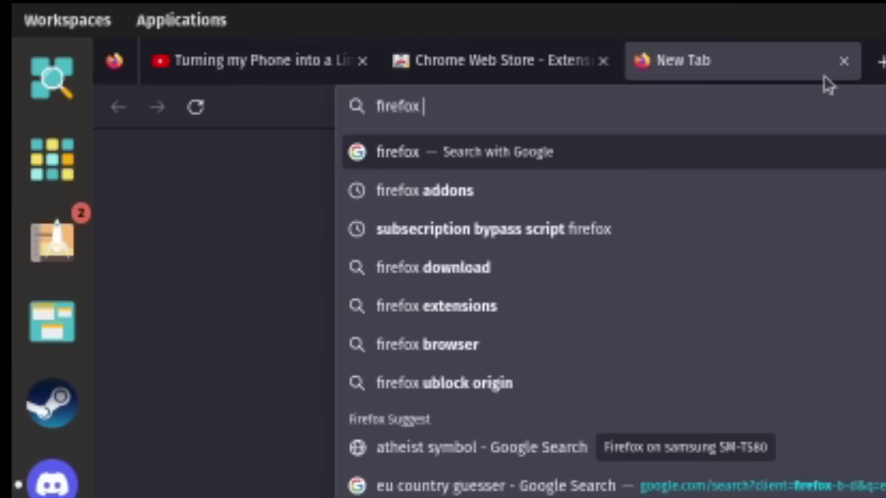
key("BackSpace")
key("BackSpace")
type("extent")
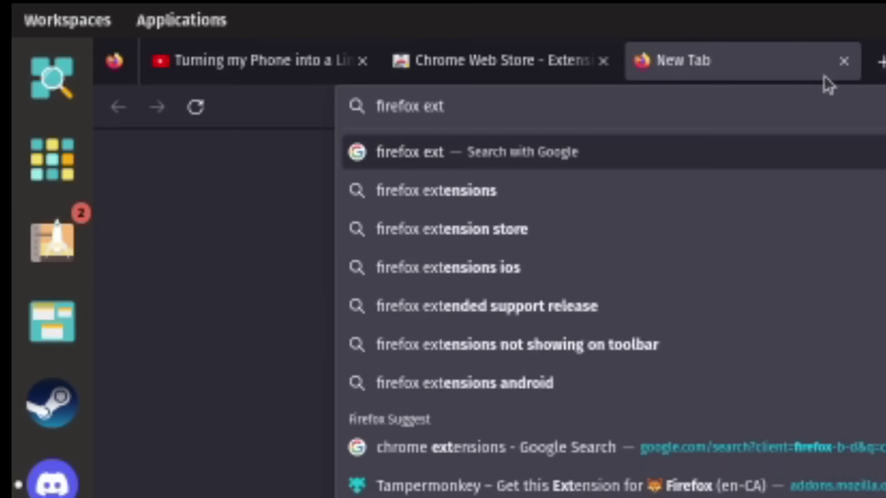
type("ions")
key("Return")
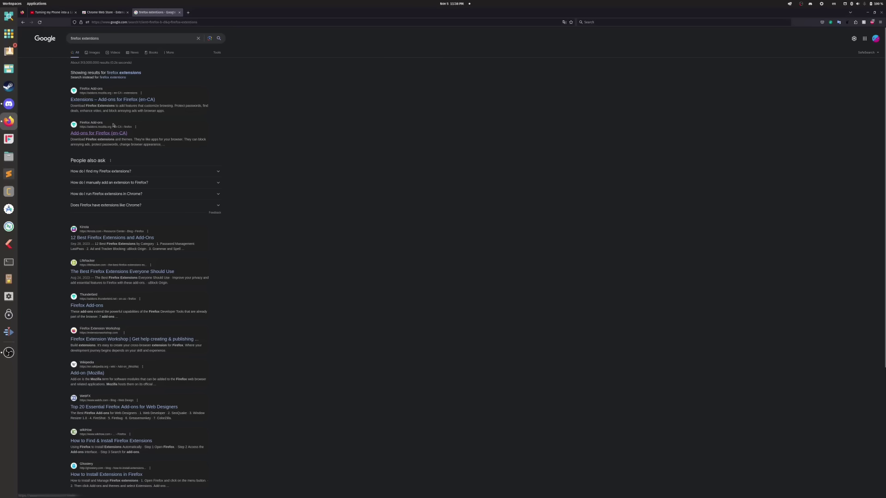
left_click(113, 131)
Step: Search 'tamper' on Firefox Add-ons to open Tampermonkey's page, then go to the Chrome Web Store search
left_click(563, 46)
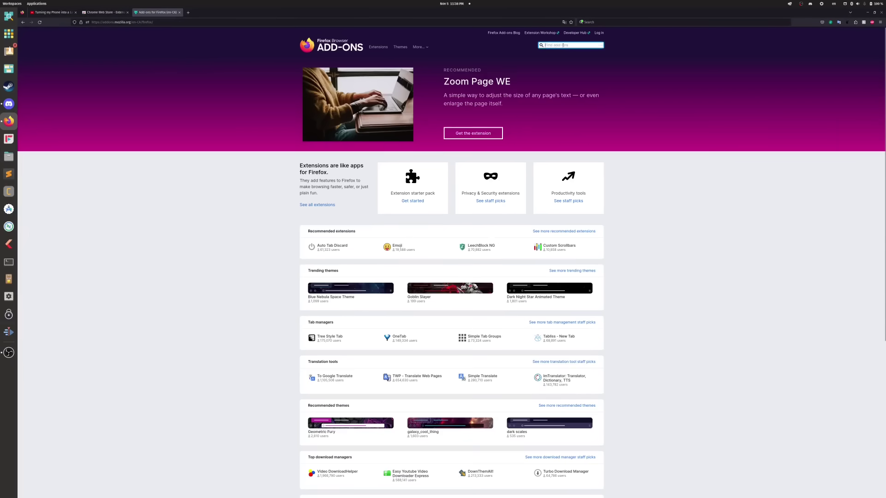
type("tamper")
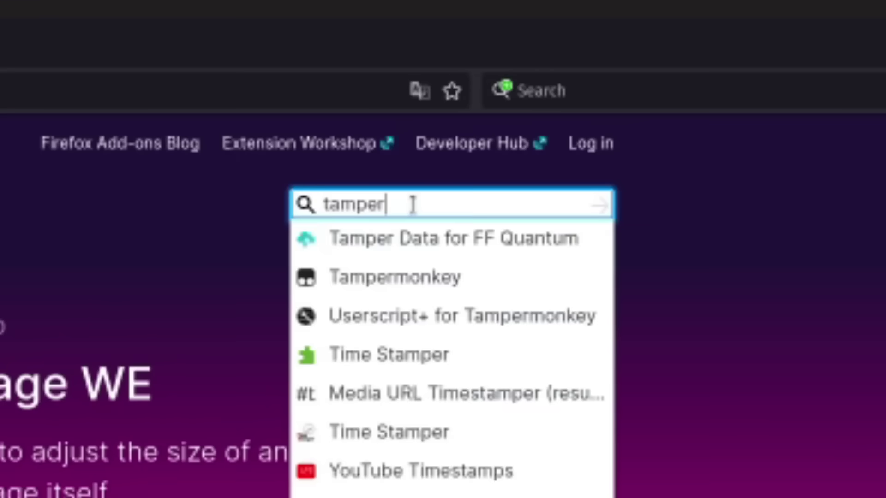
left_click(450, 284)
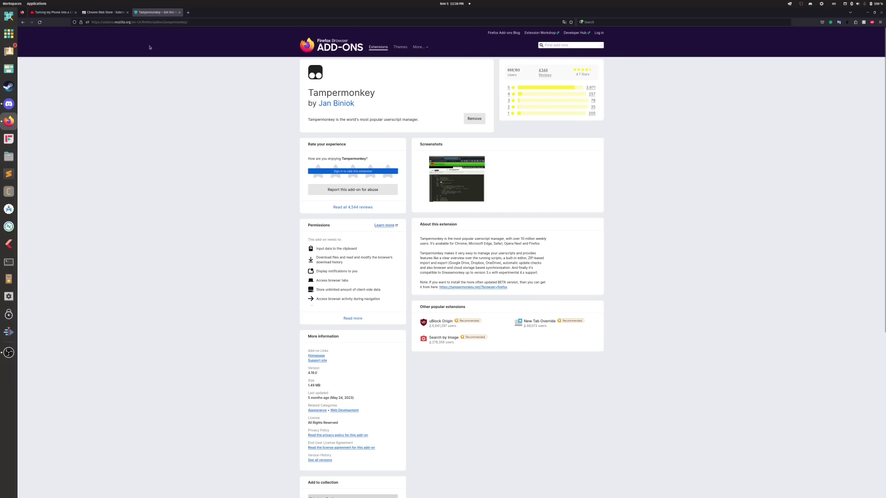
left_click(105, 12)
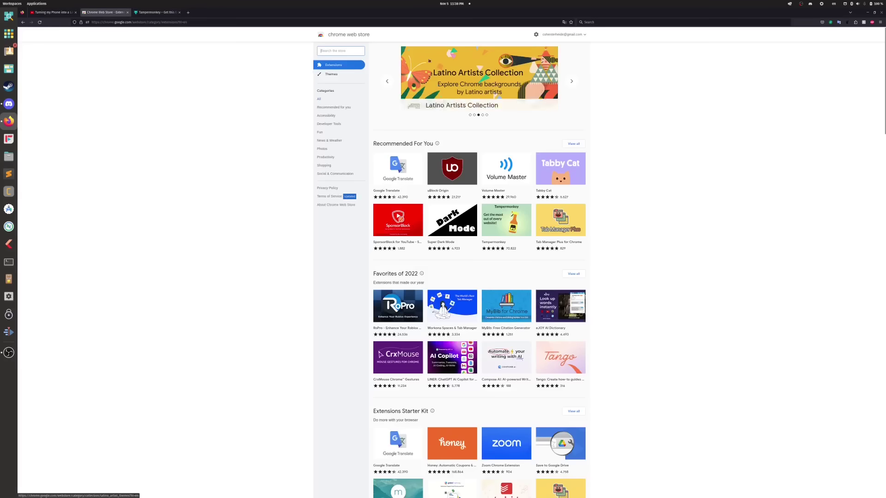
left_click(351, 50)
Step: Search the store for 'tamper', then Google 'tampermonkey' and open its Chrome Web Store result
type("tamper")
left_click(336, 62)
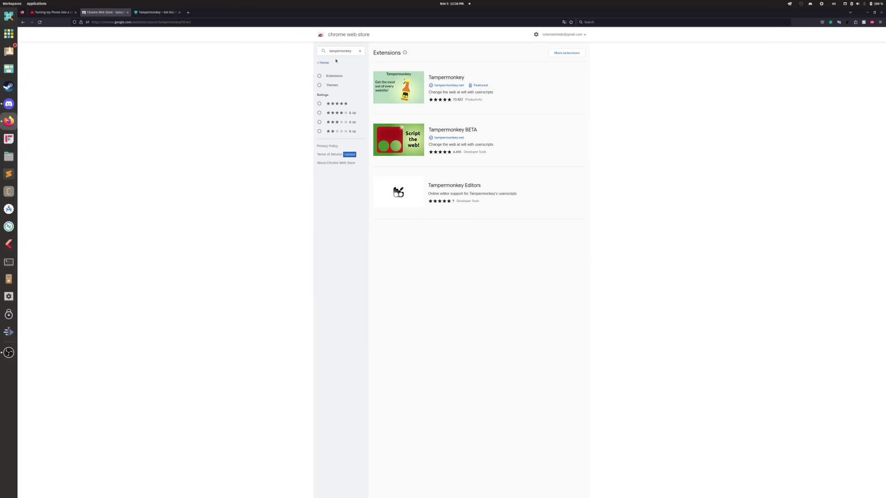
left_click(182, 21)
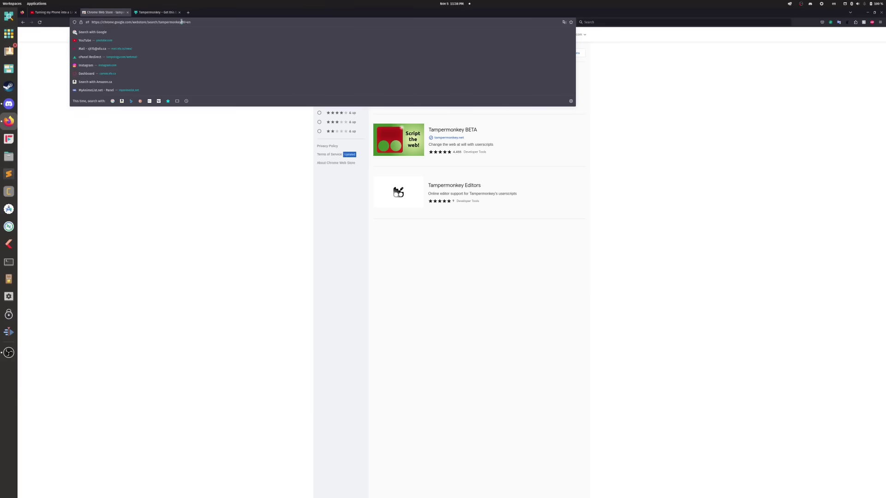
key("ctrl+a")
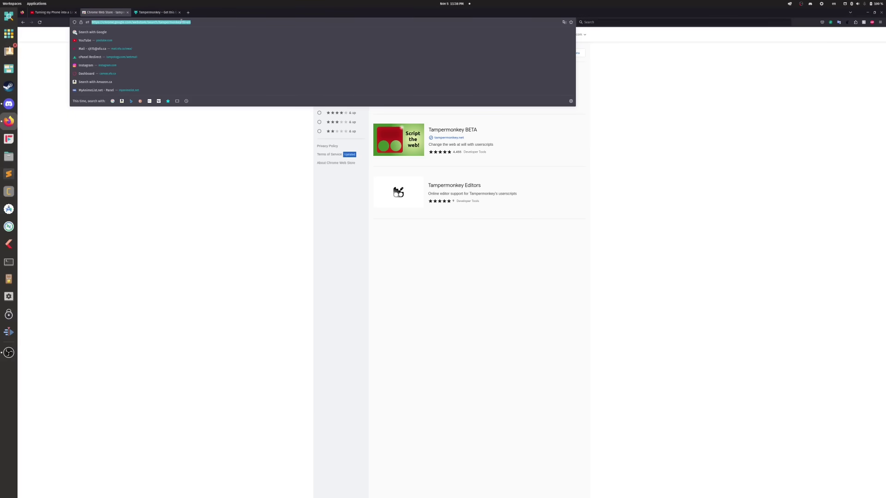
type("tampe")
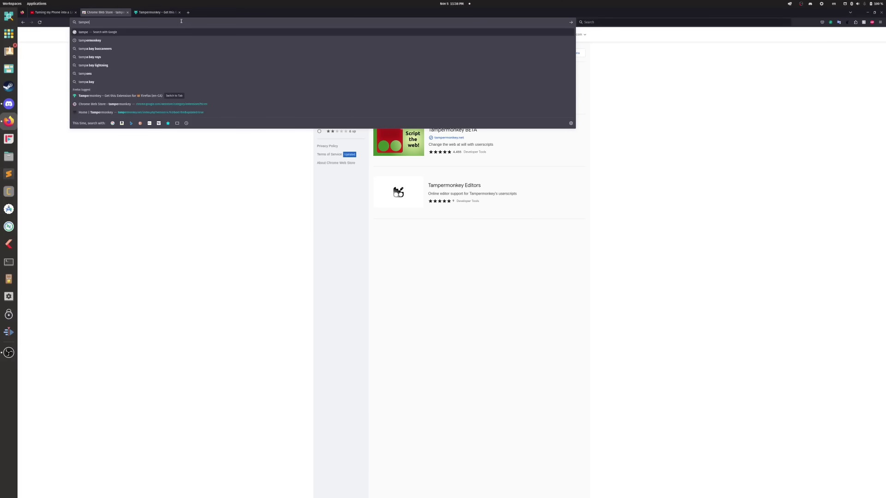
type("rmonkeyt")
key("Return")
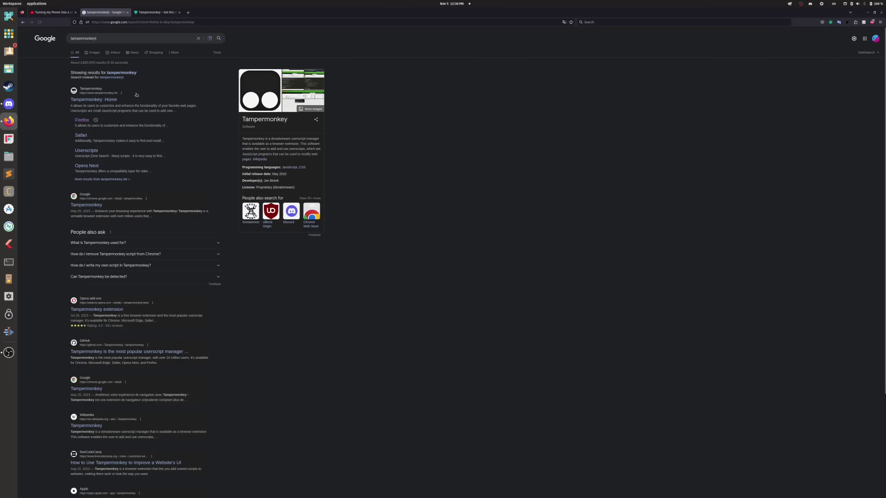
left_click(88, 206)
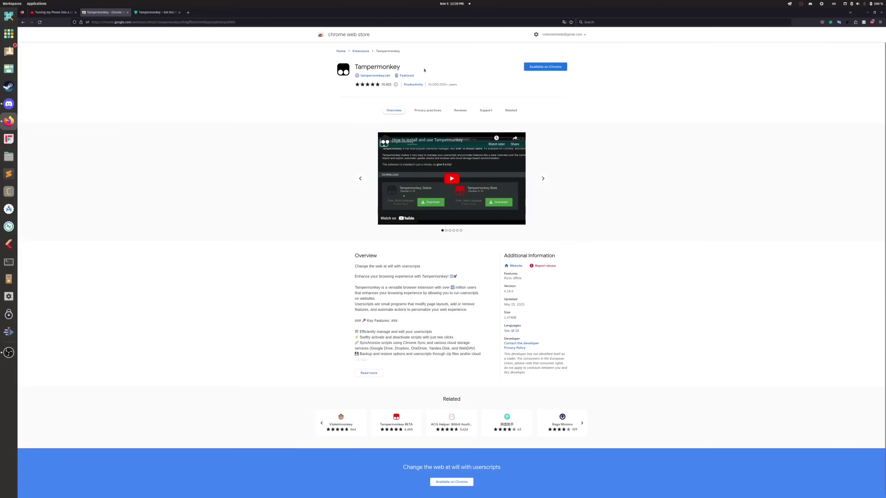
Step: Open a new tab and move between the Chrome Web Store and Firefox Add-ons Tampermonkey pages
left_click(157, 12)
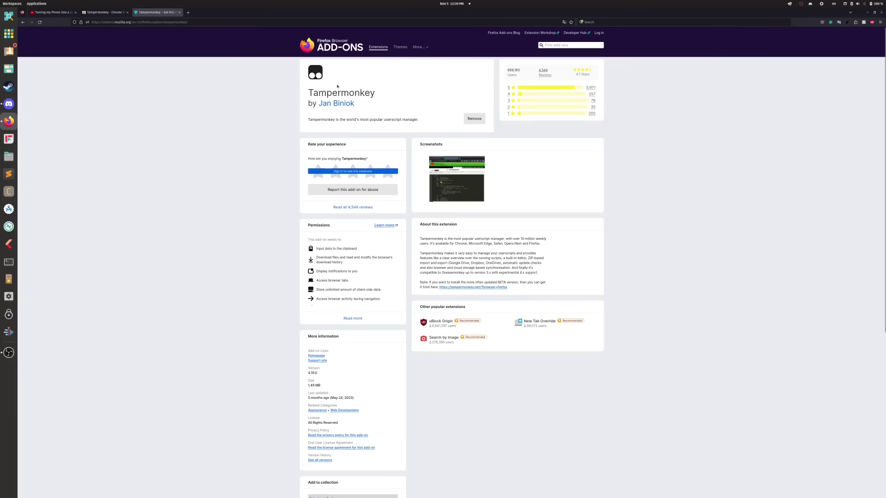
left_click(99, 12)
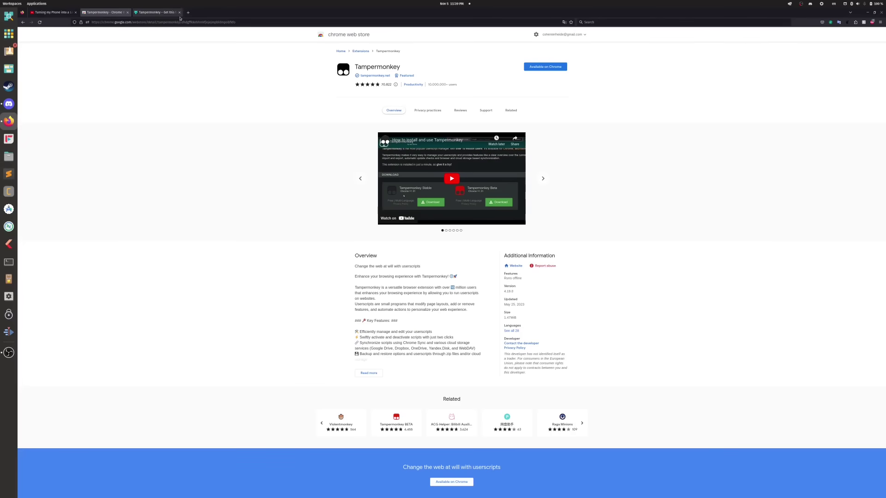
key("ctrl+t")
left_click(96, 13)
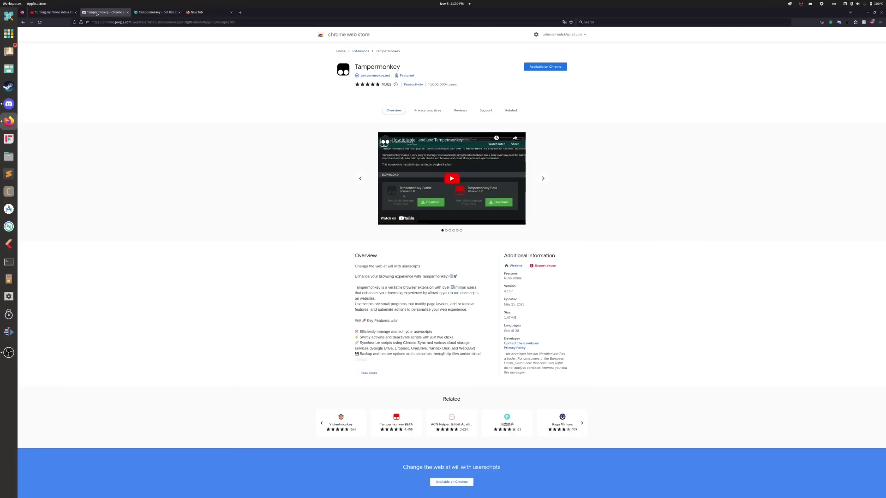
left_click(157, 12)
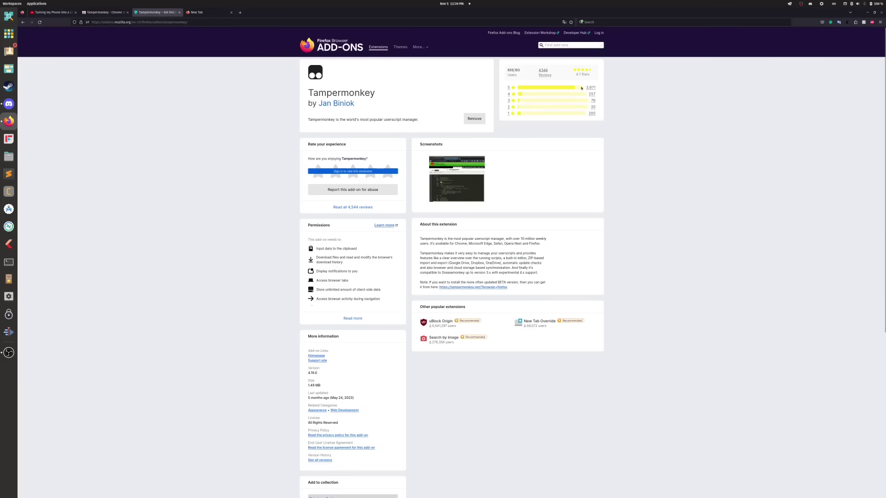
Step: Confirm Tampermonkey is installed via its extensions-panel menu, then show the blank new tab
left_click(863, 22)
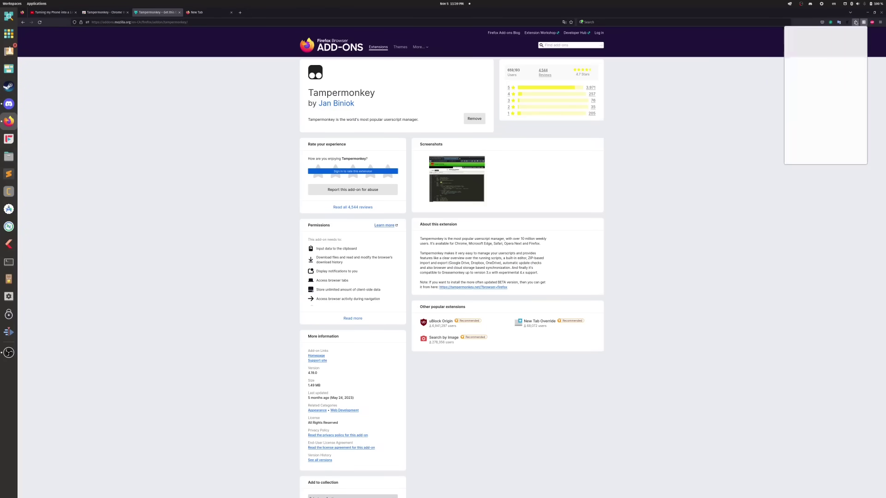
left_click(816, 68)
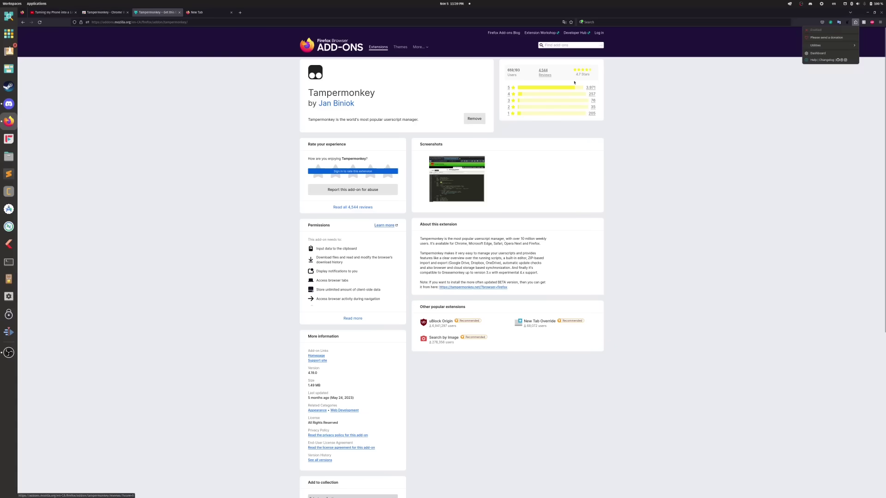
left_click(739, 66)
left_click(203, 13)
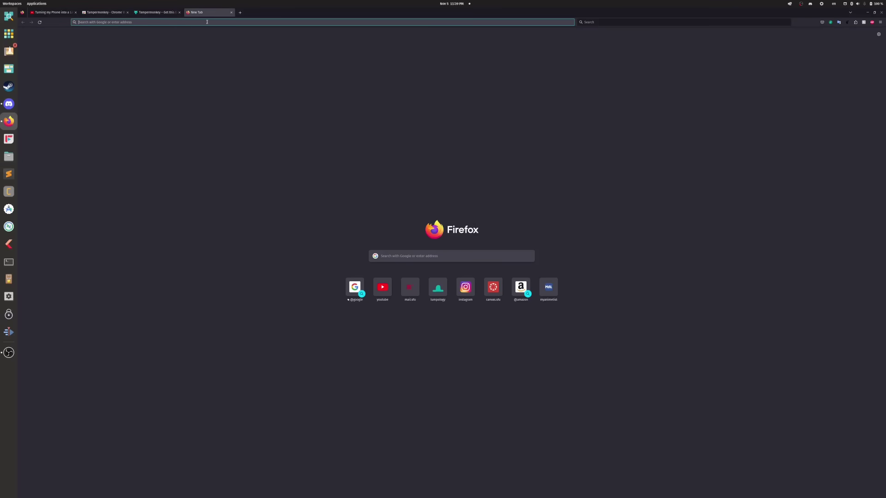
Step: Load the pasted RemoveAdblockThing v4 release page and reinstall Youtube-Ad-blocker-Reminder-Remover.user.js
type("https://github.com/TheRealJoelmatic/RemoveAdblockThing/releases/tag/v4")
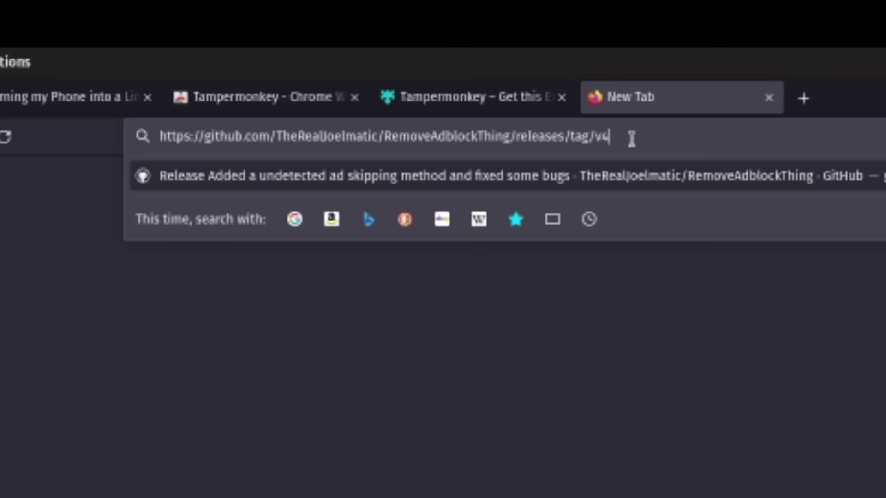
key("Return")
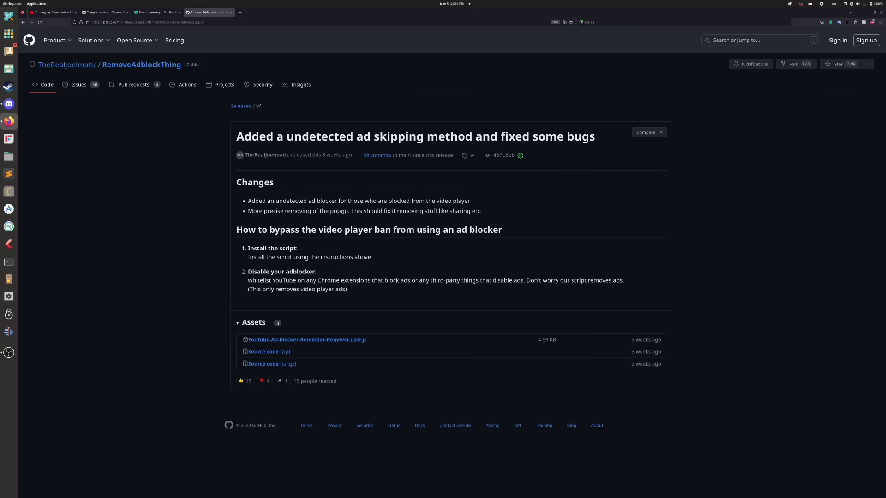
left_click(321, 340)
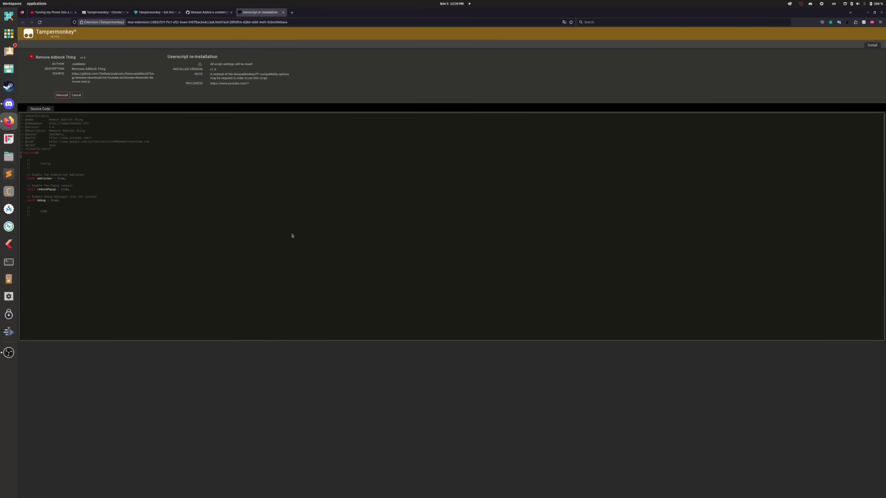
left_click(61, 95)
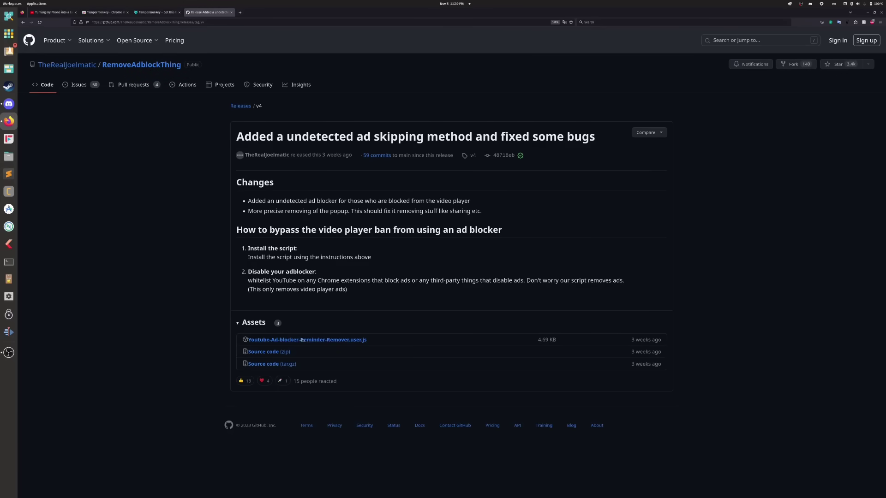
left_click(253, 340)
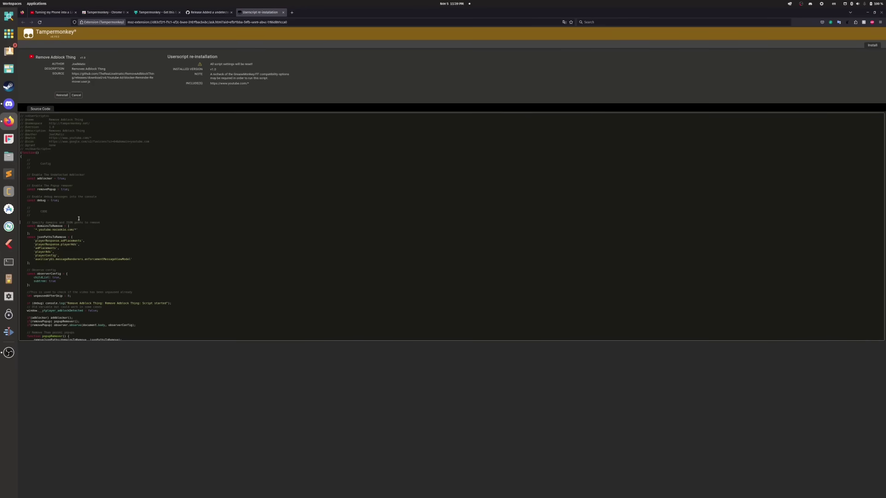
Step: Scroll and select through the entire Remove Adblock Thing source, then return to the YouTube tab
scroll(79, 221, "down", 15)
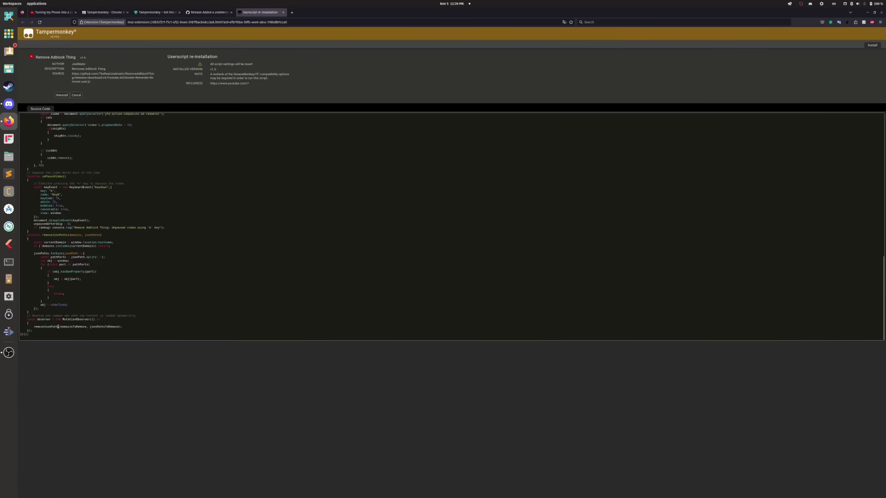
left_click_drag(32, 332, 20, 26)
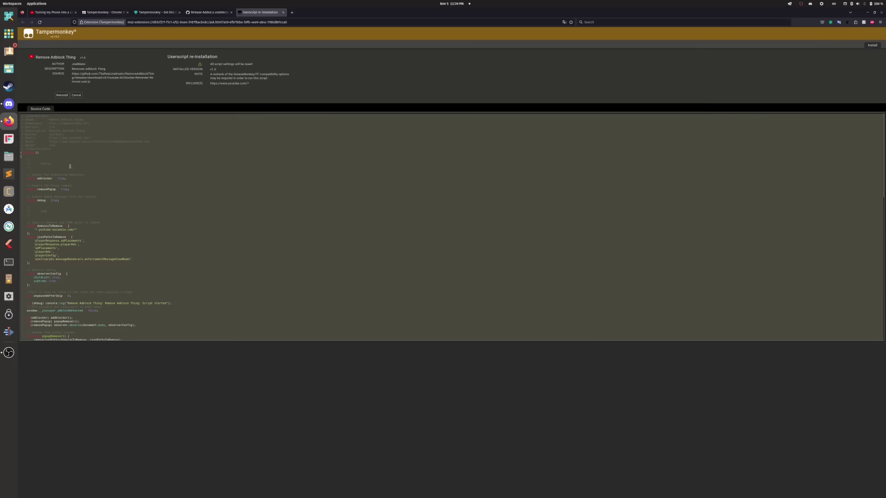
scroll(132, 192, "down", 3)
left_click(130, 187)
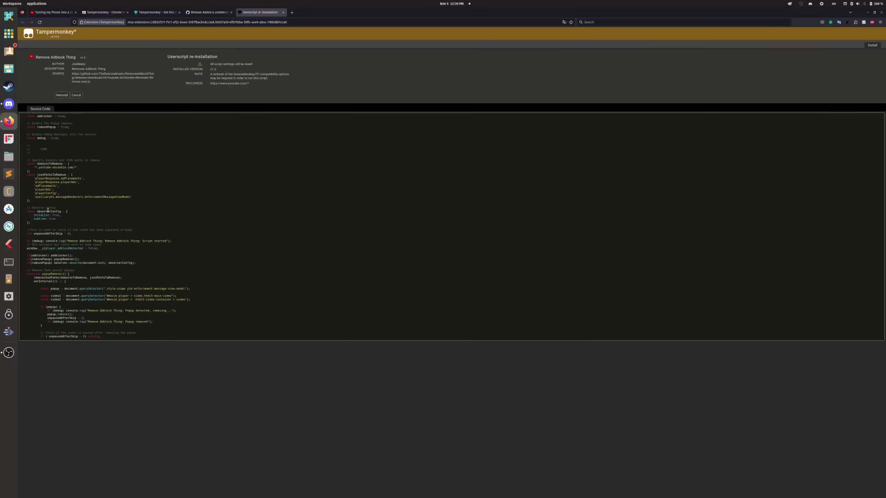
scroll(48, 210, "down", 7)
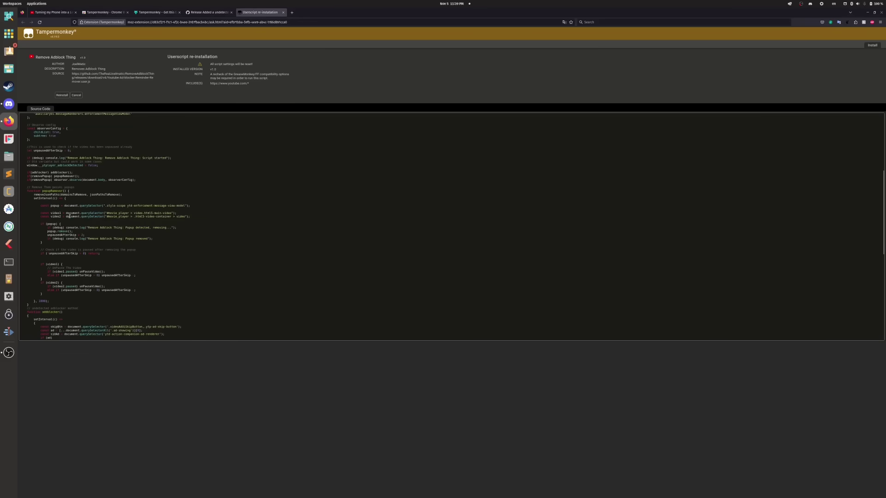
scroll(220, 219, "down", 18)
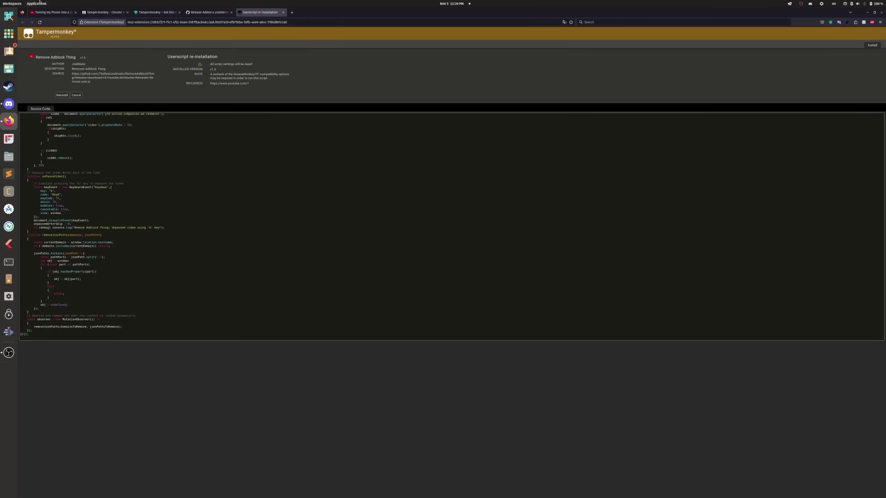
left_click(50, 12)
Step: Check Adblock Plus status on YouTube and glance over the GitHub and Tampermonkey tabs
left_click(872, 21)
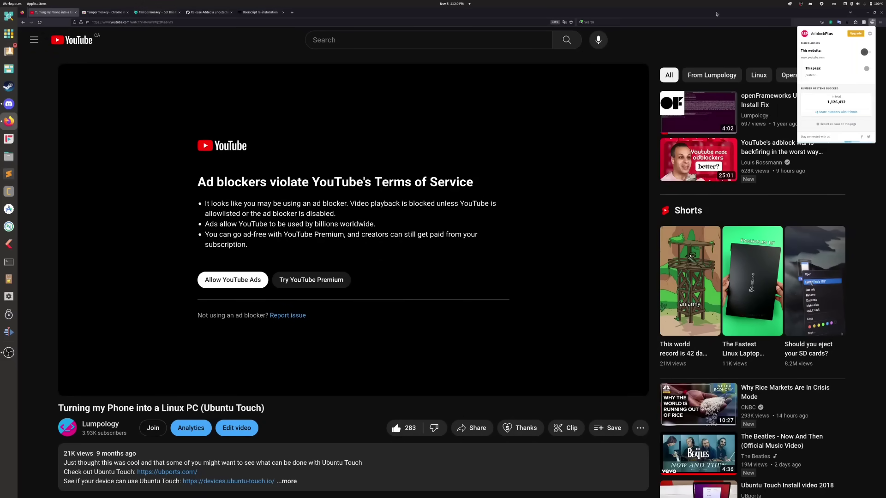
left_click(209, 12)
left_click(259, 12)
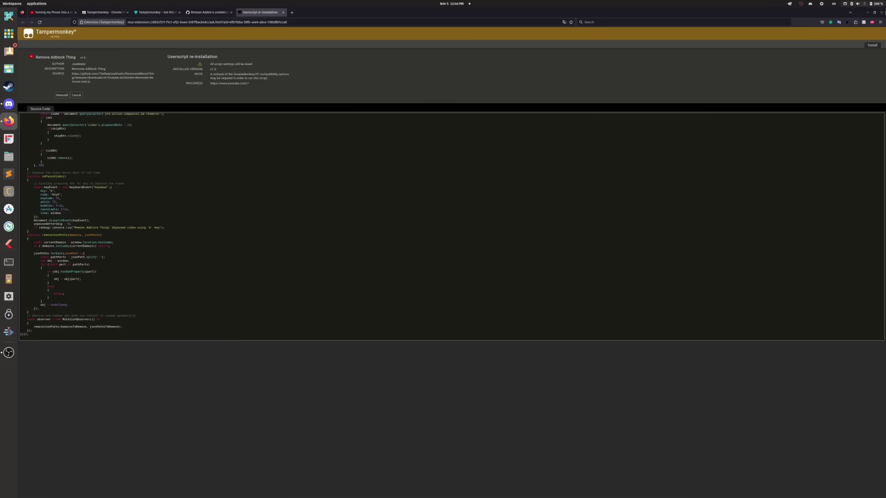
Step: Close Firefox, relaunch it from the dock, and load youtube.com
left_click(880, 13)
left_click(9, 121)
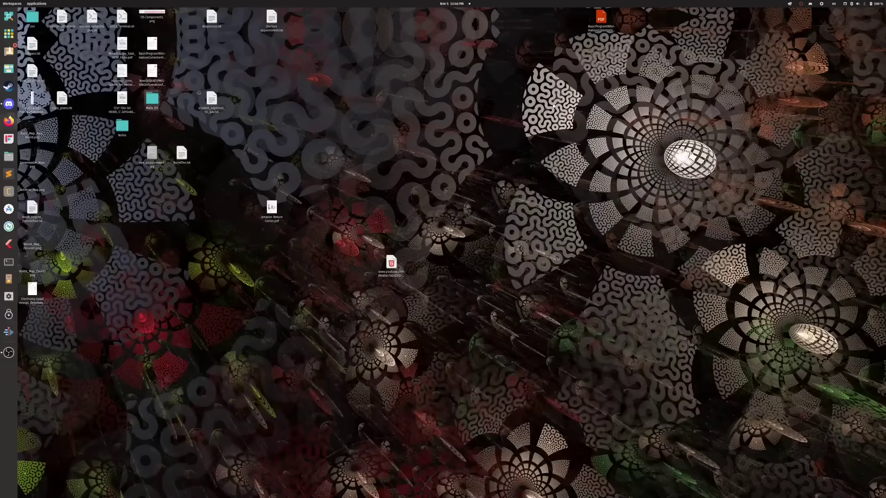
type("y")
key("Return")
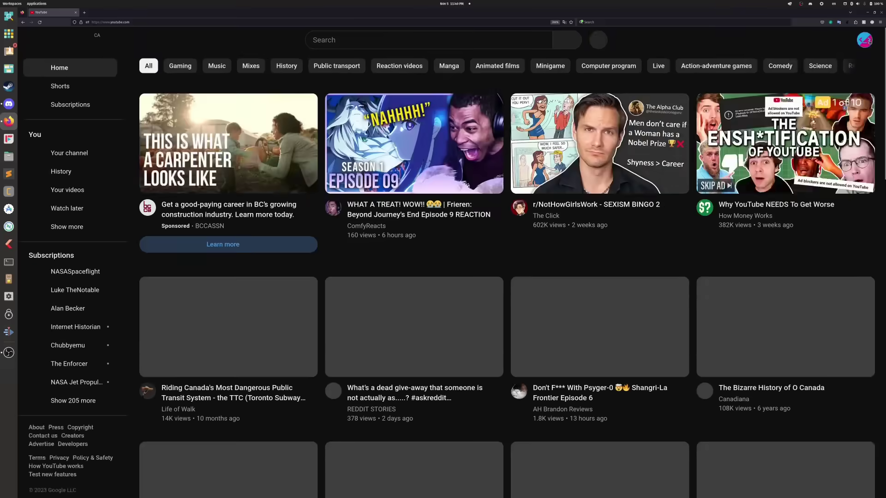
Step: Play 'Turning my Phone into a Linux PC (Ubuntu Touch)' from your channel's Videos tab, restarting it from the beginning
left_click(864, 40)
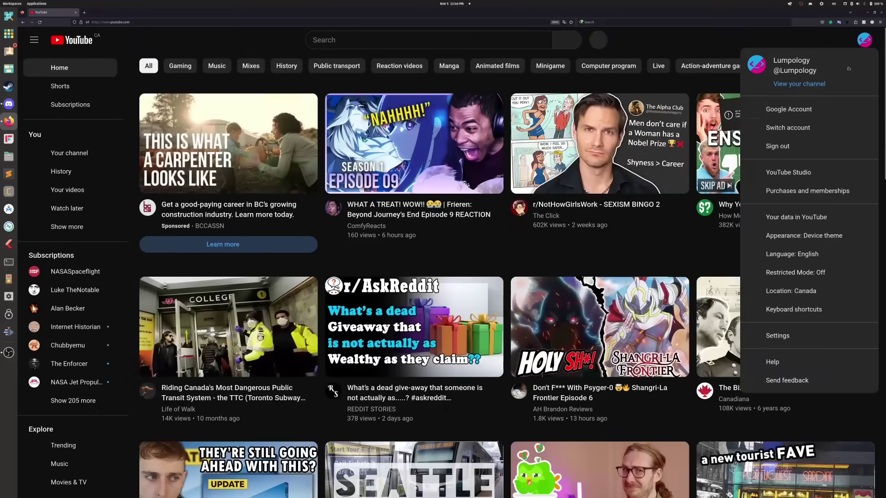
left_click(799, 83)
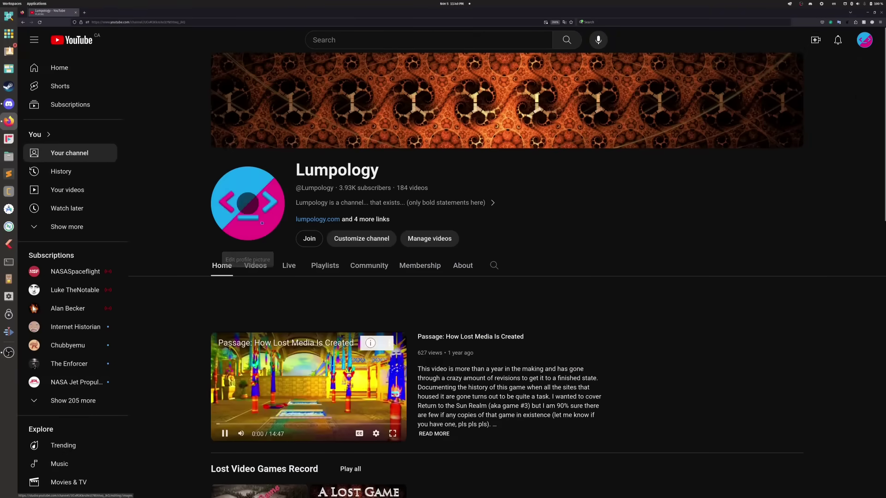
left_click(255, 270)
scroll(240, 240, "down", 4)
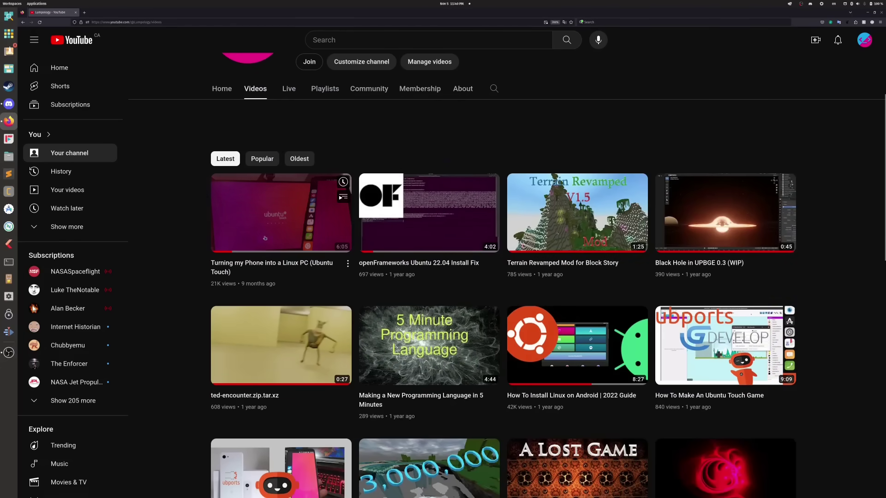
left_click(281, 221)
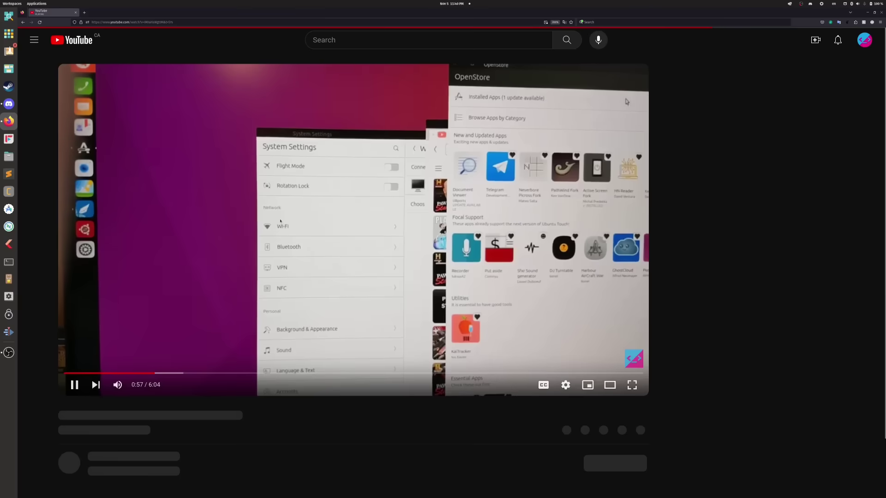
left_click(73, 372)
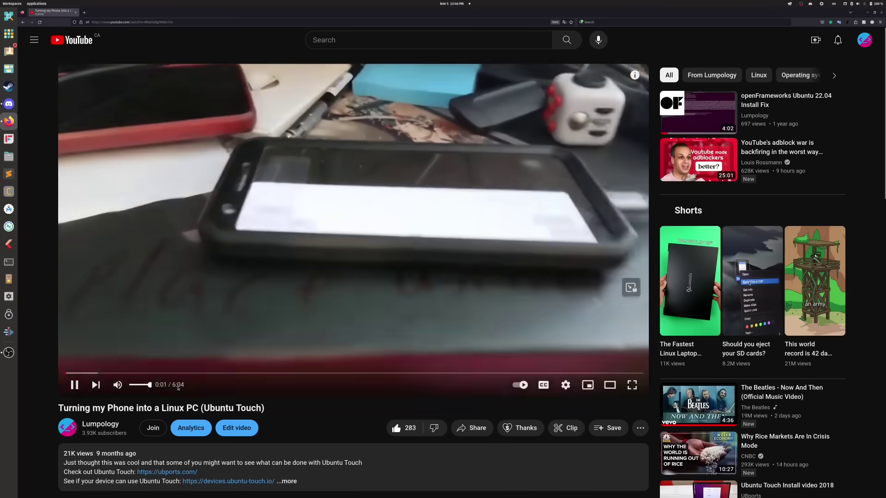
Step: Pause the Ubuntu Touch video at 0:02 after it restarts without any ad
left_click(239, 287)
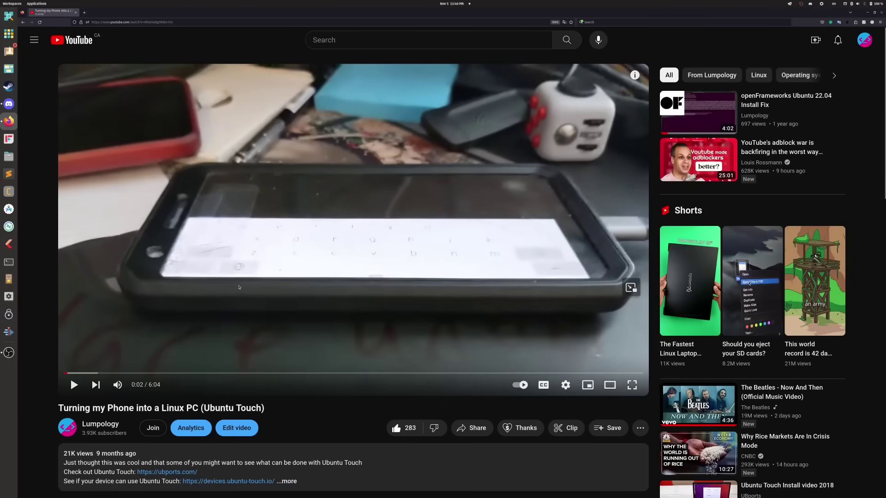